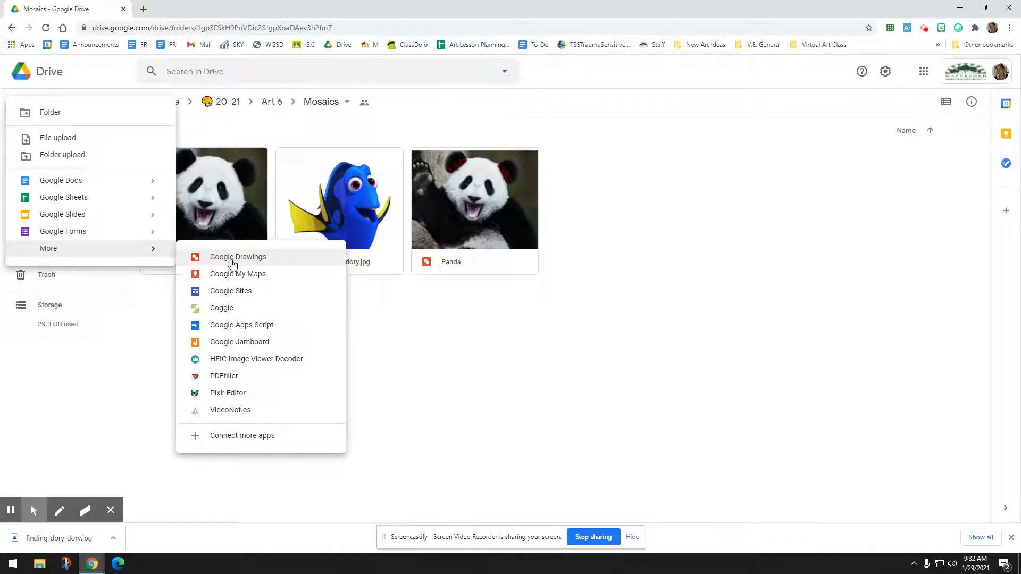
Create a new Google Drawings file in the Mosaics folder
left_click(232, 259)
left_click(615, 311)
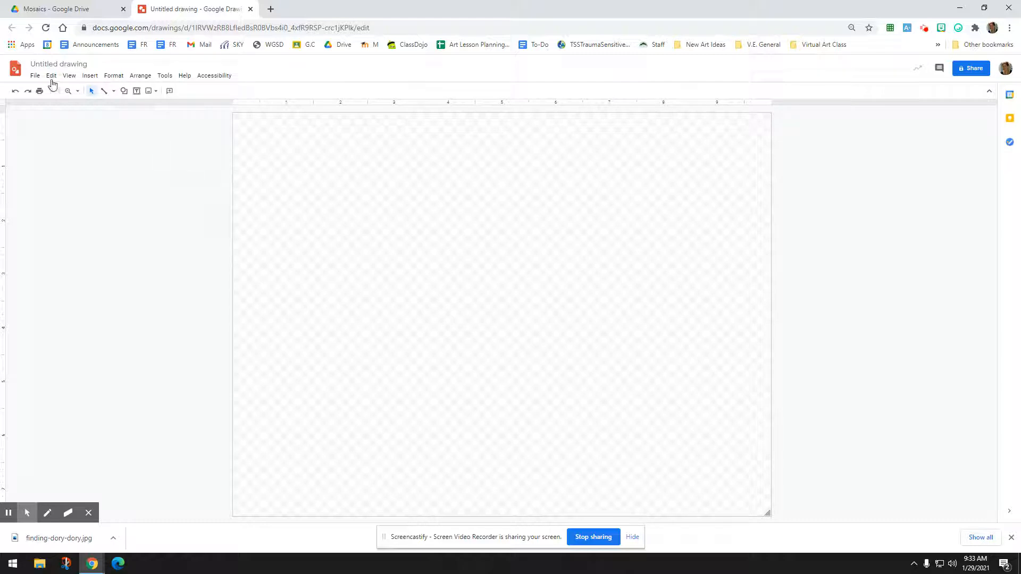
Set the drawing's page to a custom size of 8 x 11 inches
left_click(35, 77)
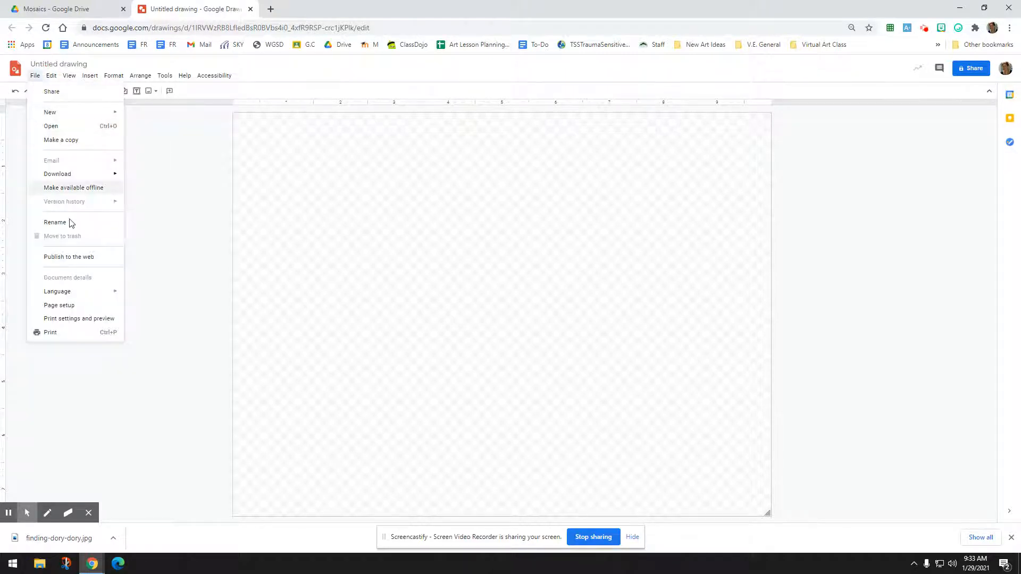
left_click(84, 311)
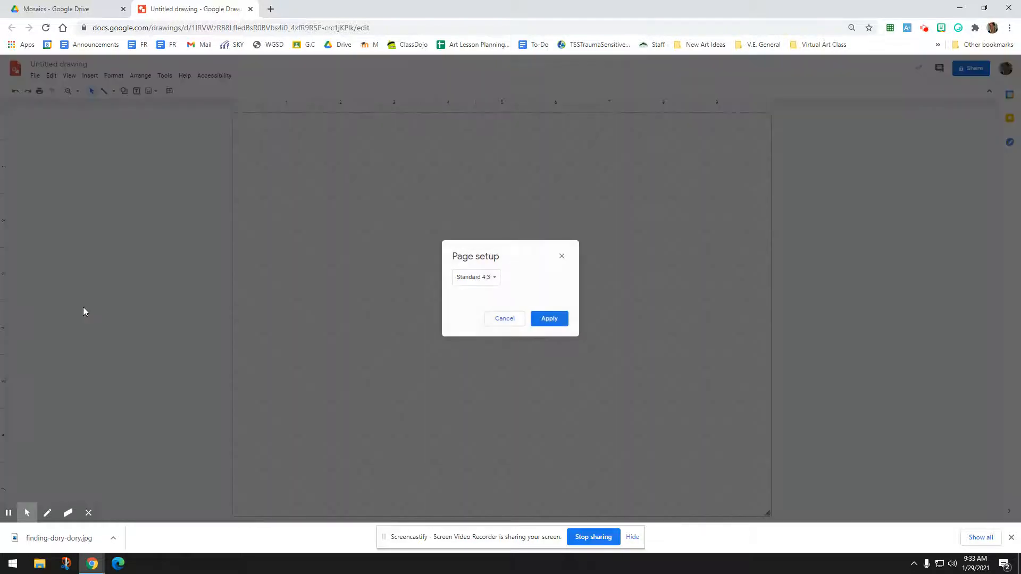
left_click(497, 285)
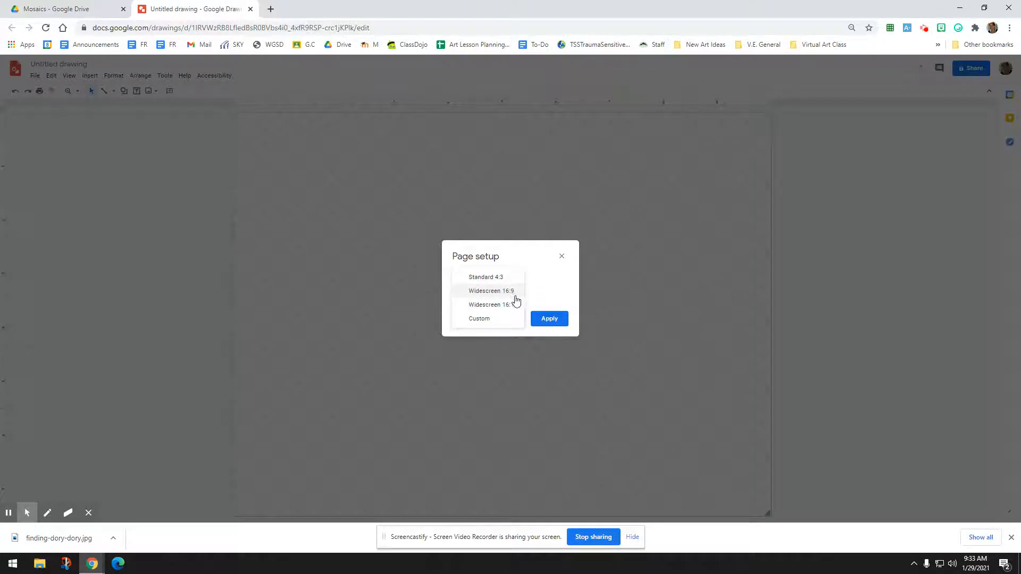
left_click(500, 319)
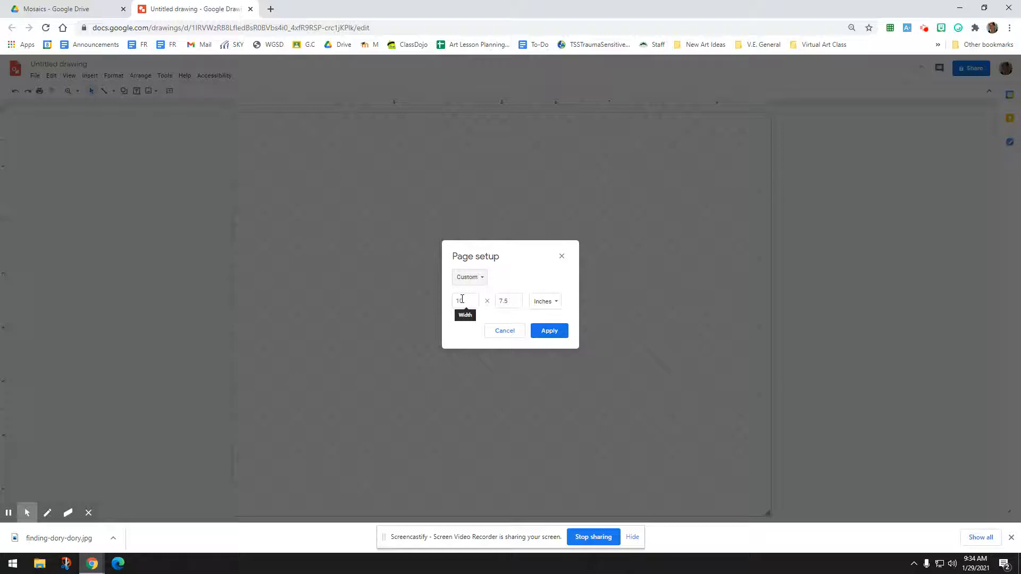
left_click_drag(467, 301, 457, 301)
type("8")
left_click(470, 299)
left_click_drag(506, 301, 494, 305)
type("11")
left_click(552, 334)
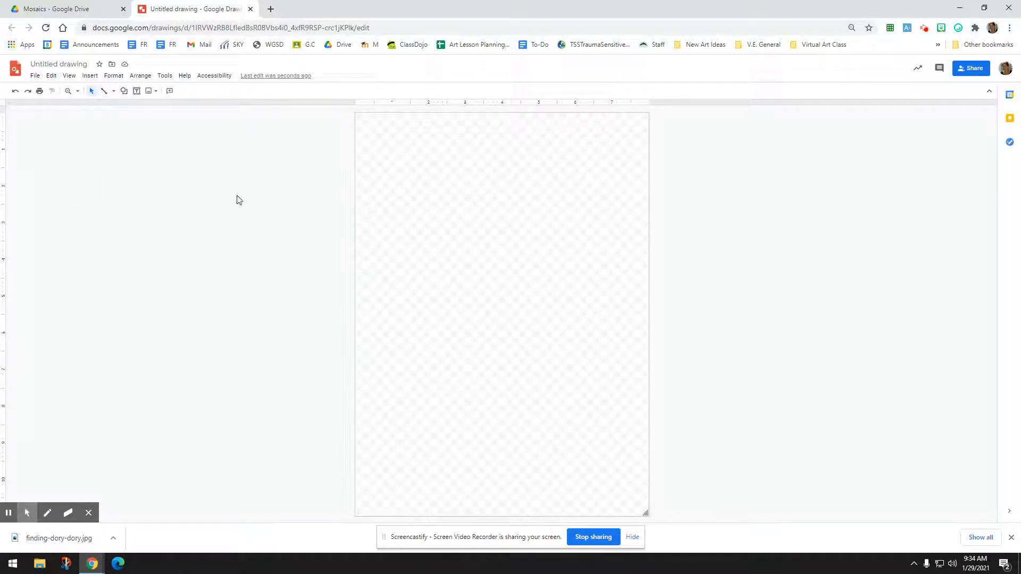
Undo the page size change, trying out redo once in between
left_click(16, 92)
left_click(29, 91)
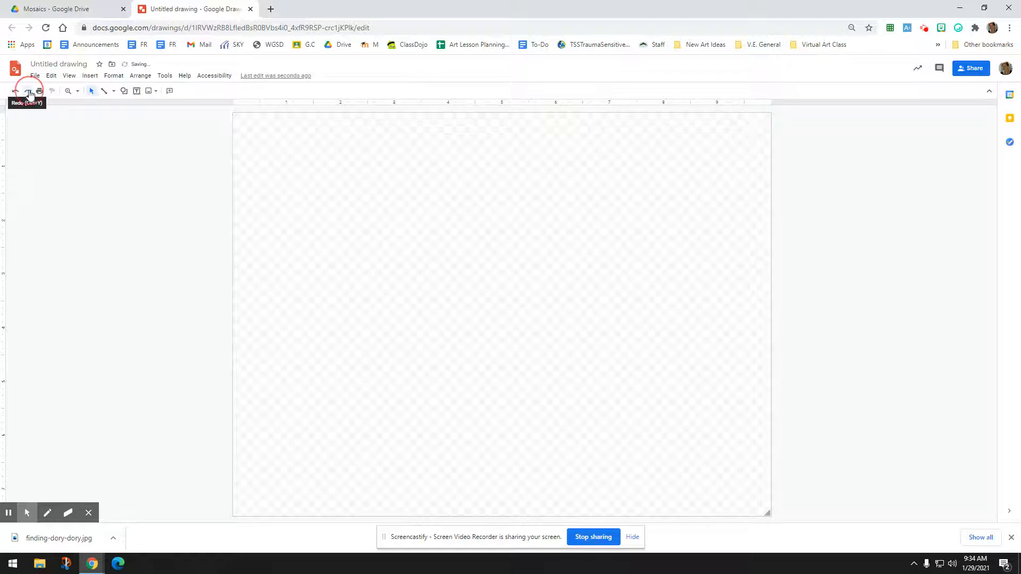
left_click(15, 94)
left_click(16, 95)
left_click(15, 94)
Insert the Finding Dory fish image from Drive onto the canvas and deselect it
left_click(90, 75)
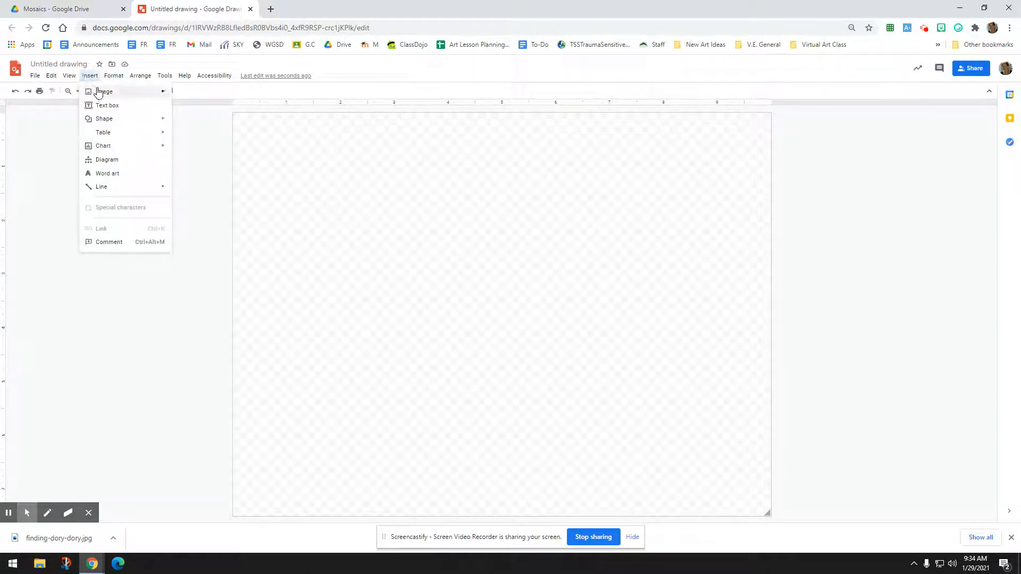
mouse_move(98, 91)
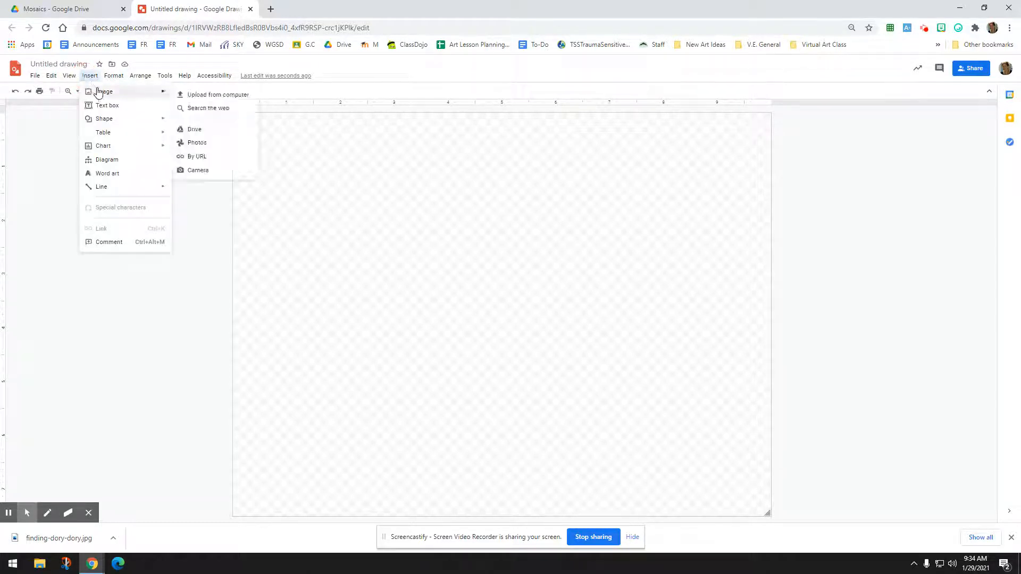
left_click(212, 134)
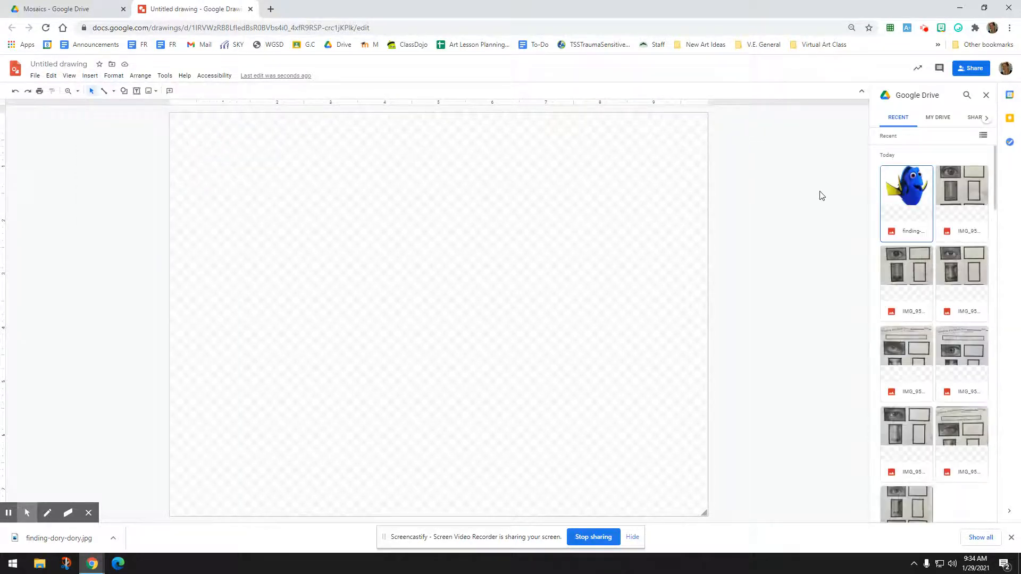
double_click(923, 199)
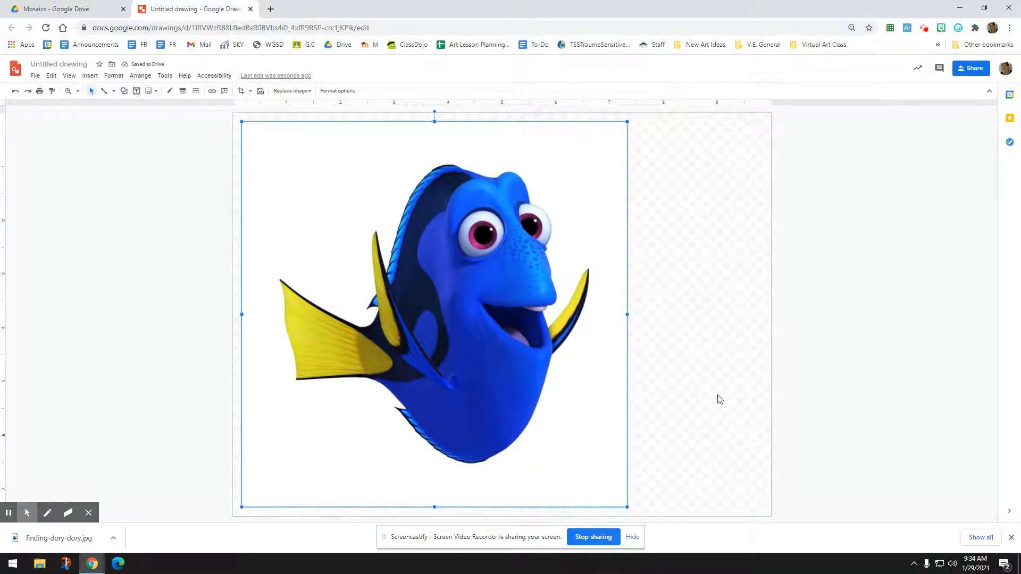
left_click(713, 362)
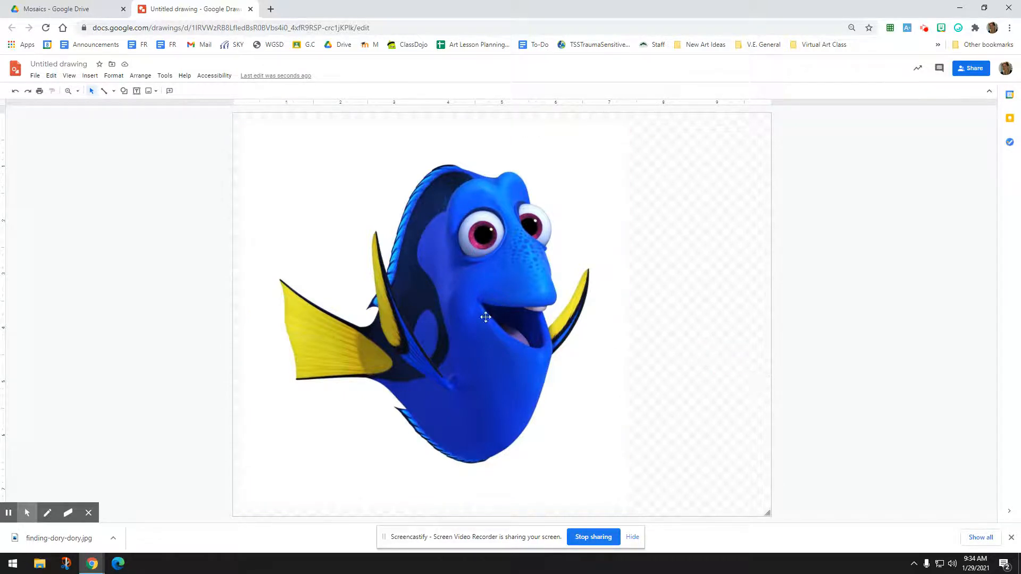
Draw a closed four-sided tile with the Polyline tool on the fish's body below the mouth
left_click(113, 93)
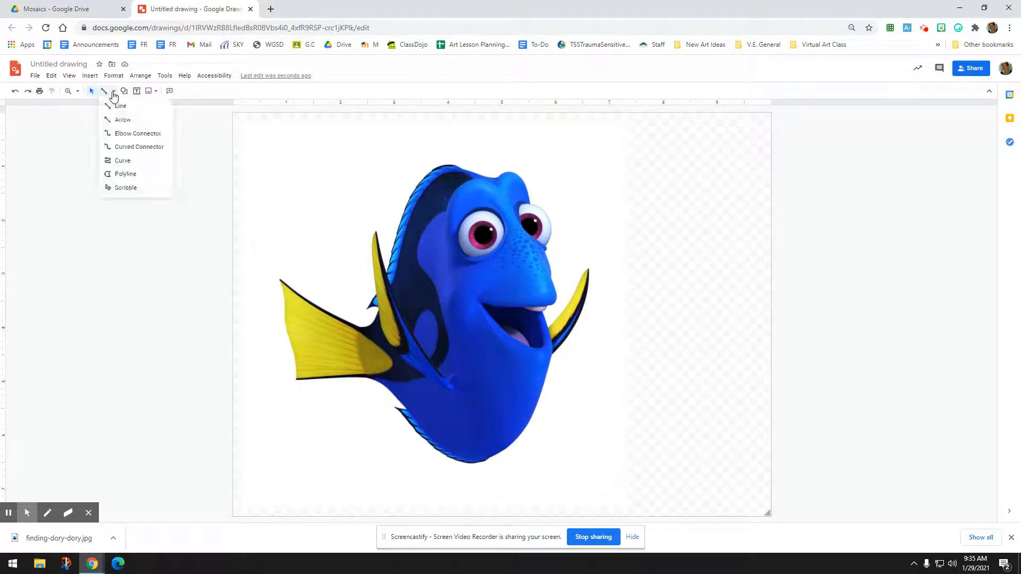
left_click(130, 176)
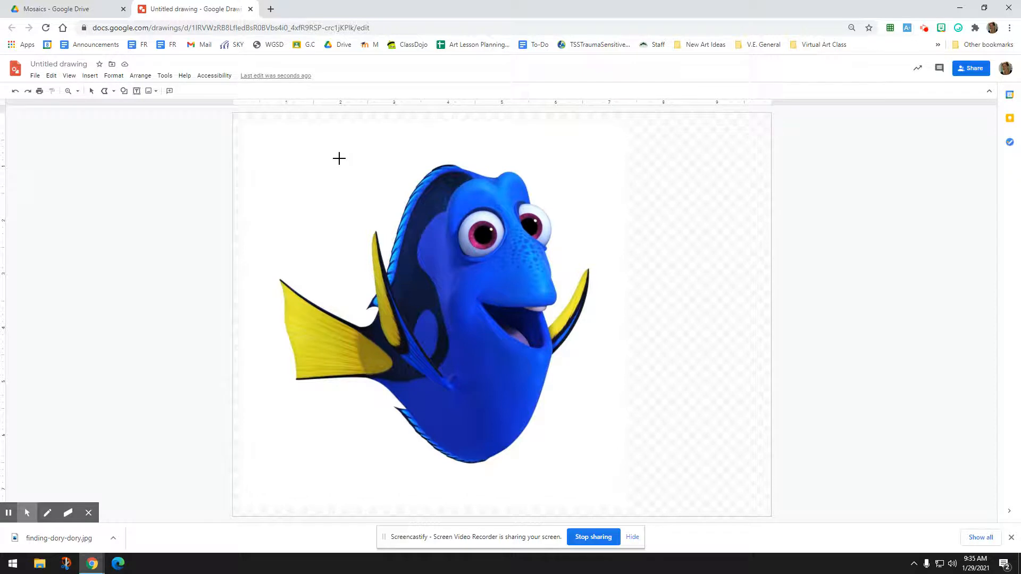
left_click(487, 372)
left_click(482, 414)
left_click(515, 406)
left_click(514, 375)
left_click(487, 374)
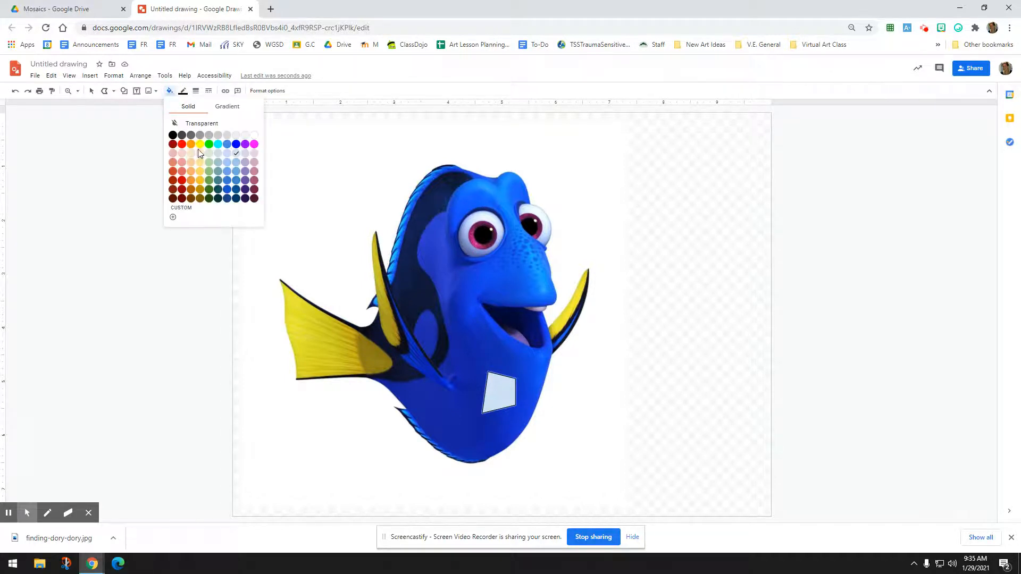
Try a red fill on the four-sided tile, and settle on bright blue
left_click(181, 144)
left_click(169, 92)
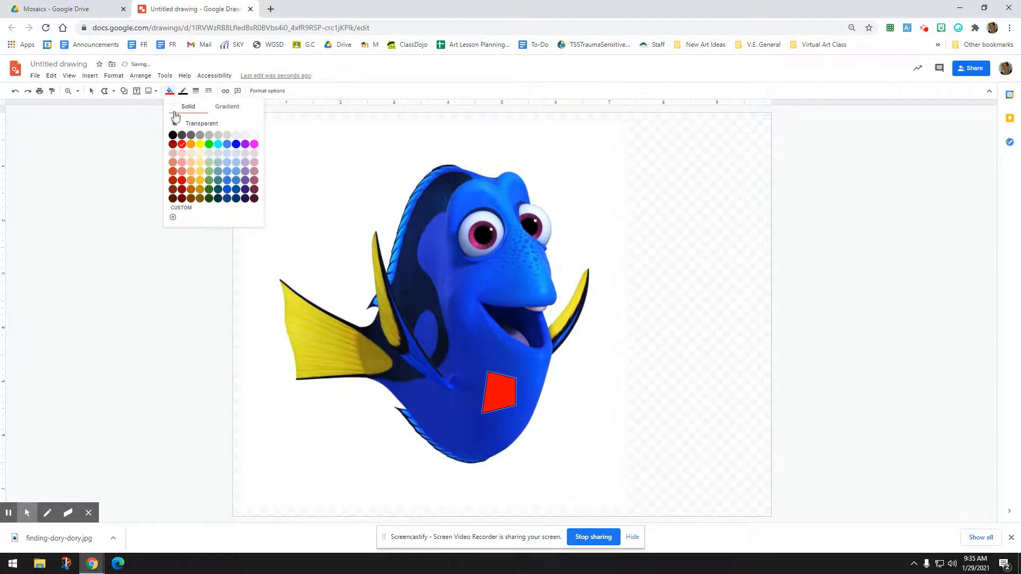
left_click(234, 144)
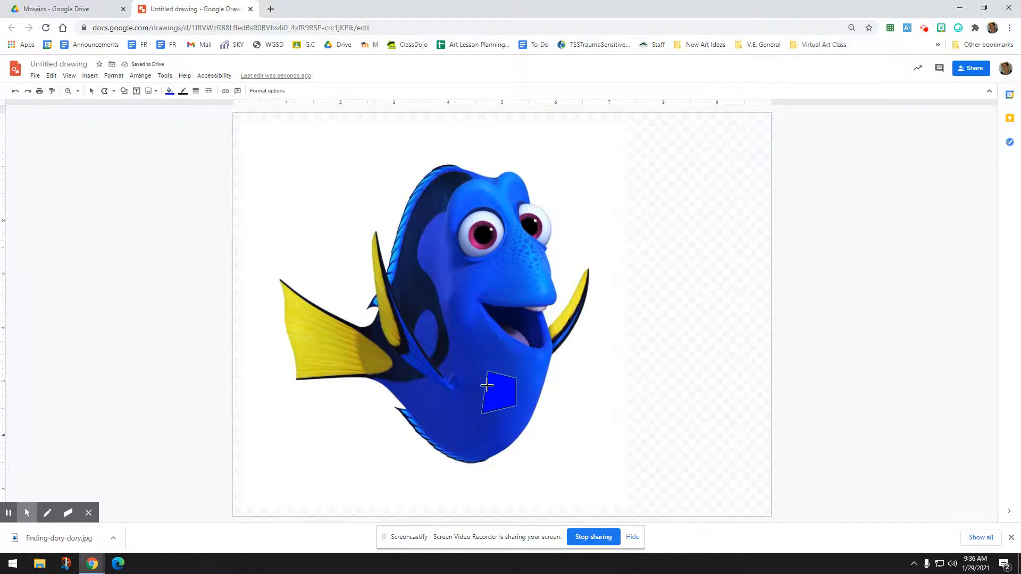
Try a red border on the blue tile, and make the border transparent
left_click(184, 92)
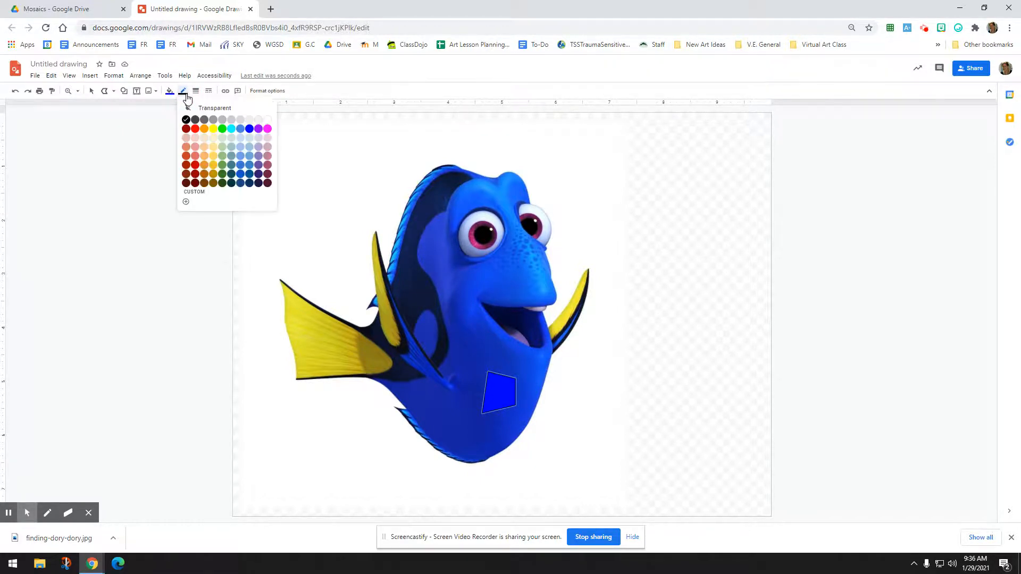
left_click(195, 129)
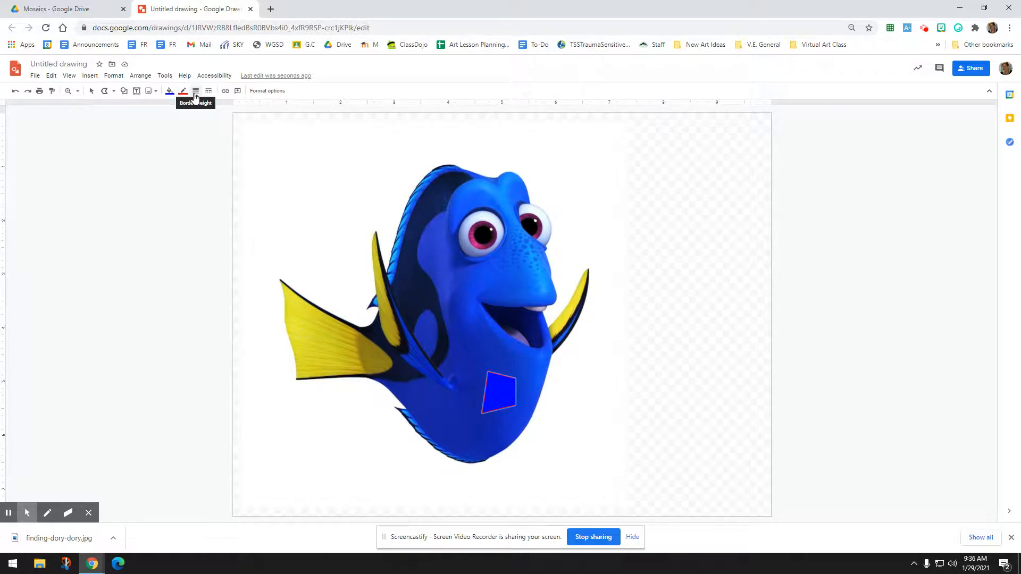
left_click(183, 91)
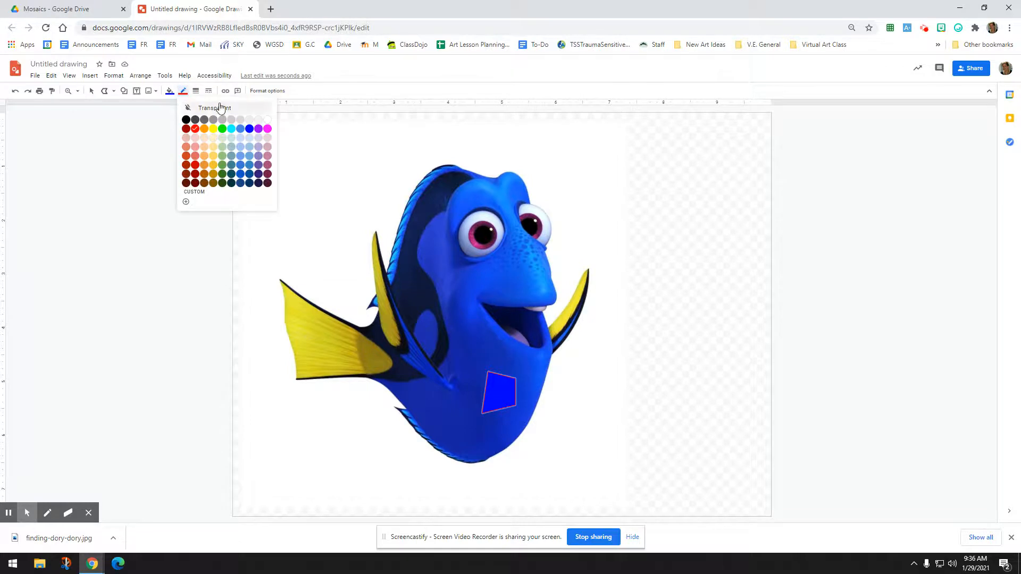
left_click(203, 108)
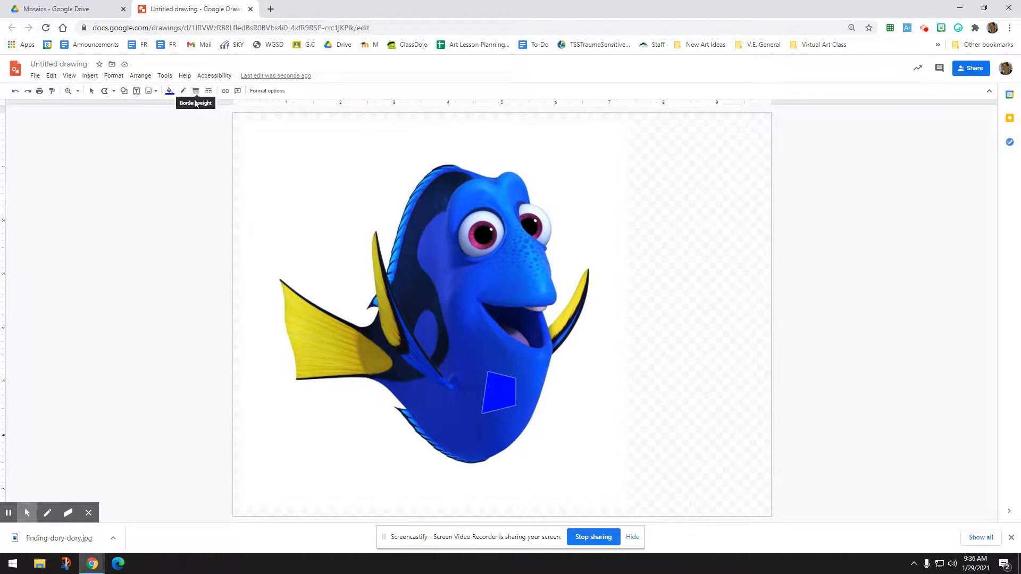
Shrink and rotate the blue tile, and place it on the fish's body between the side fin and the spiny lower fin
left_click(91, 92)
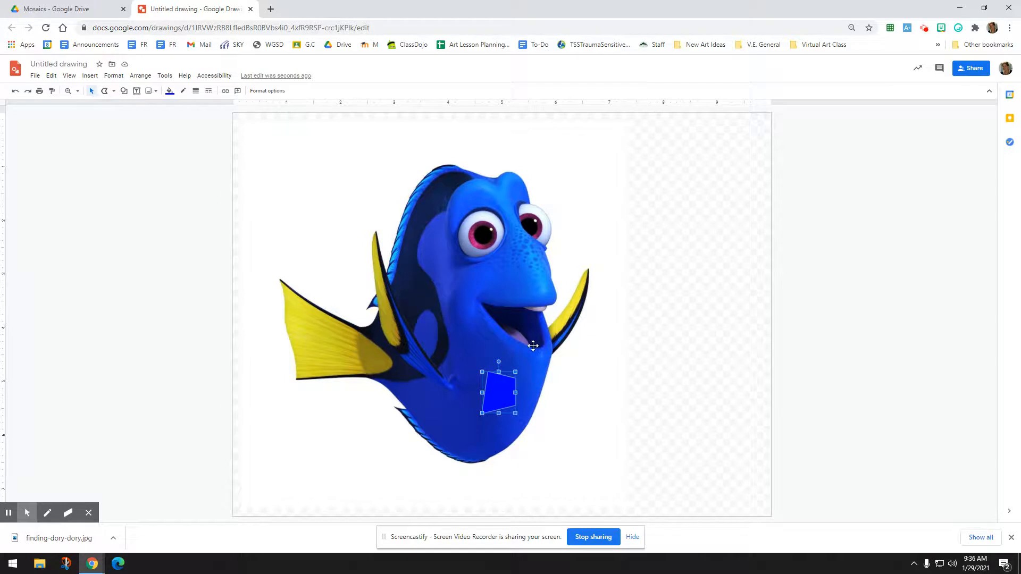
left_click_drag(502, 392, 522, 391)
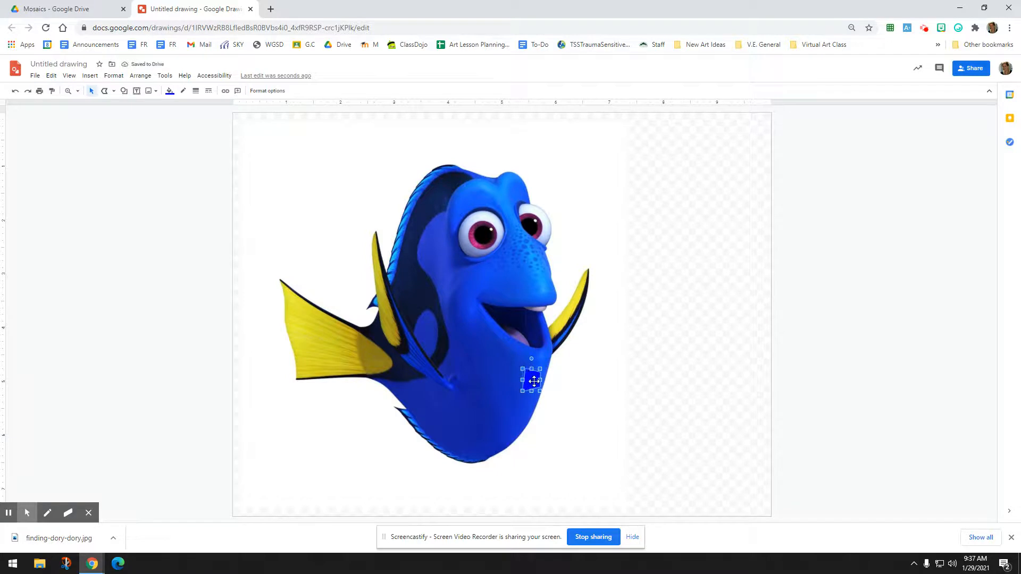
left_click_drag(510, 383, 540, 371)
mouse_move(535, 373)
left_mouse_down()
mouse_move(541, 389)
mouse_move(534, 360)
mouse_move(512, 351)
mouse_move(547, 381)
left_mouse_up()
left_click(583, 441)
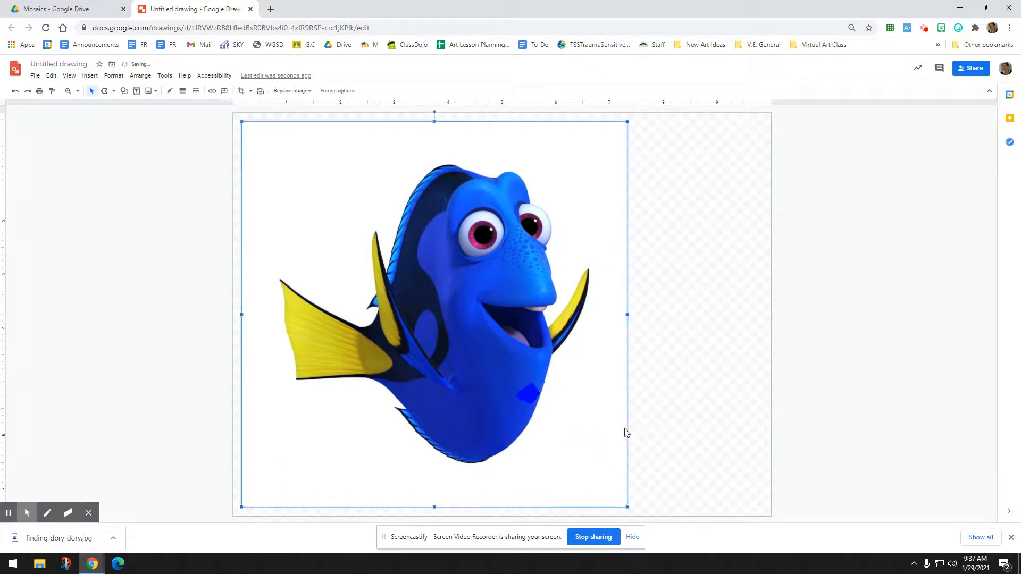
left_click(667, 431)
left_click_drag(527, 397, 425, 395)
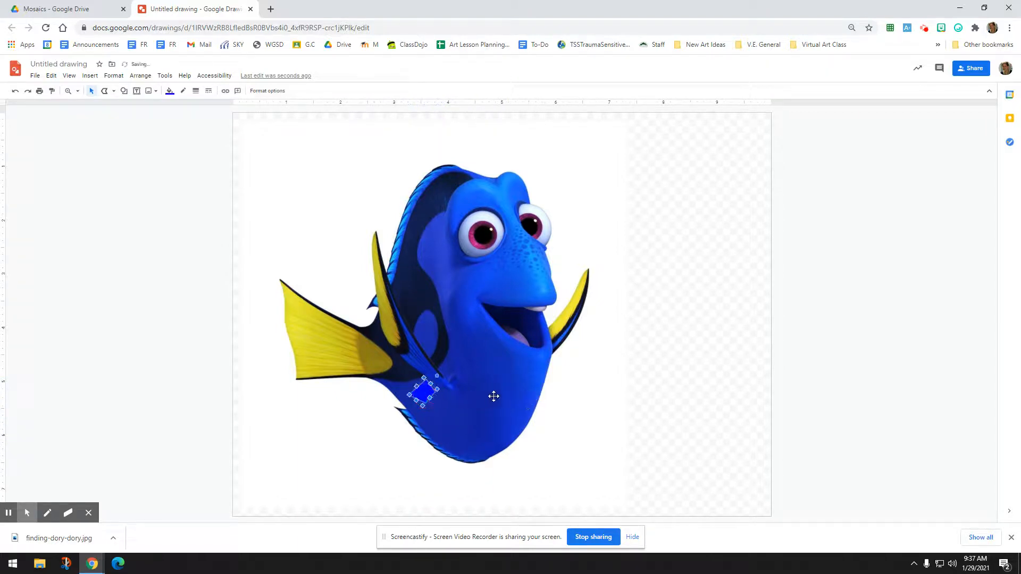
left_click(425, 409)
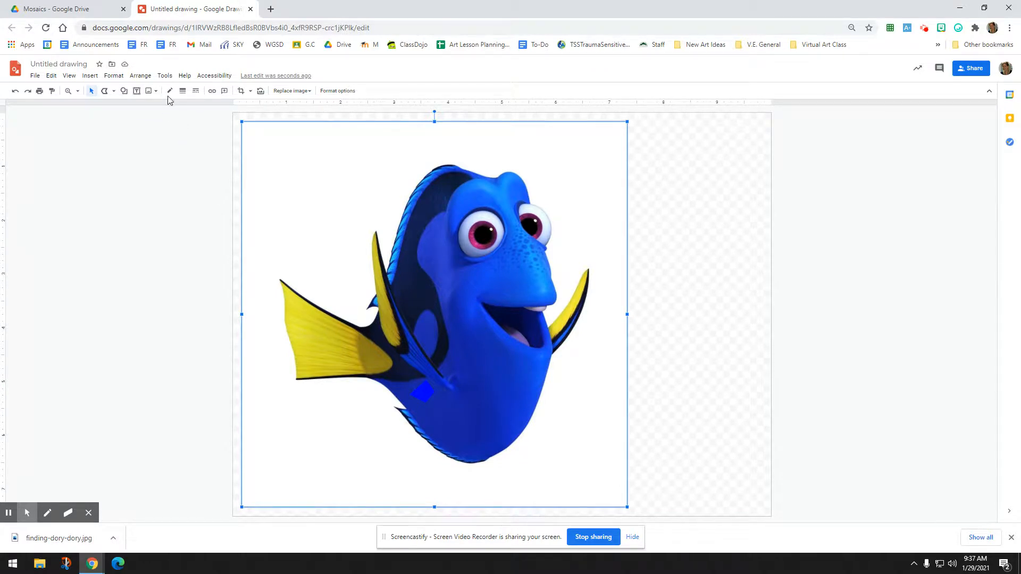
Draw a small closed triangle with the Polyline tool just below the blue tile
left_click(105, 94)
left_click(114, 92)
left_click(142, 176)
left_click(576, 399)
left_click(104, 93)
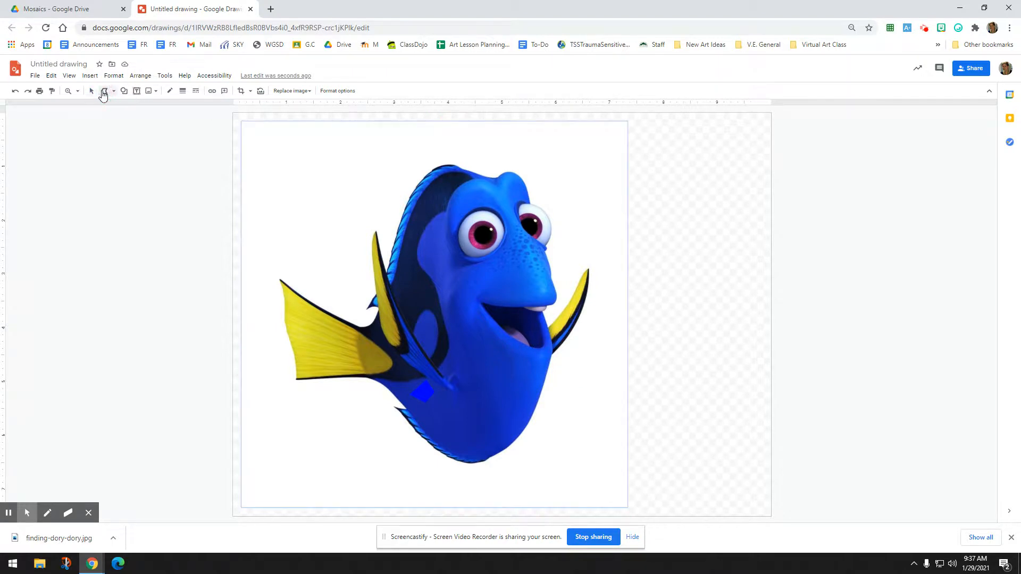
left_click(425, 412)
left_click(432, 419)
left_click(438, 399)
double_click(439, 401)
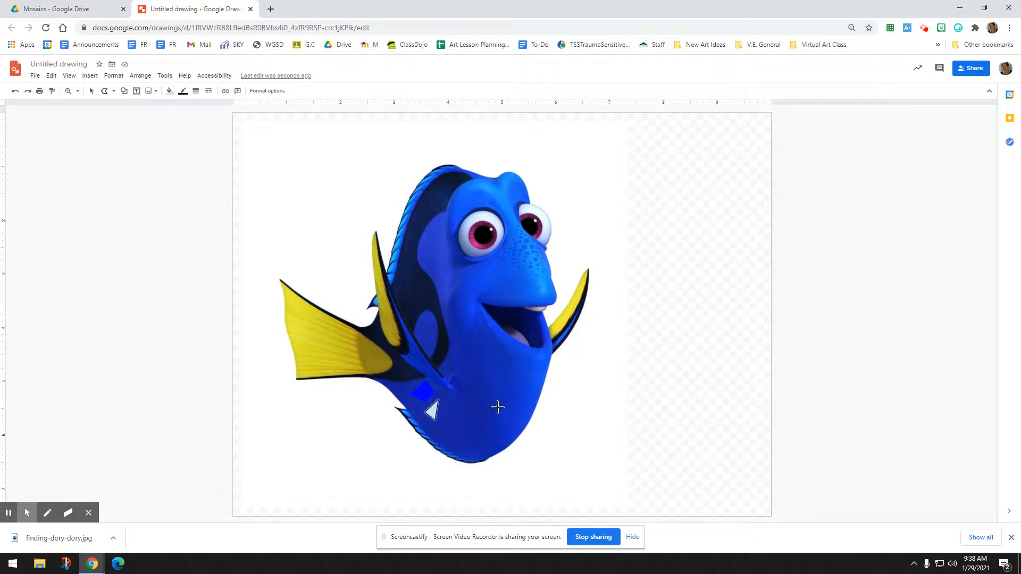
Move the small triangle up slightly so it sits against the blue tile, and deselect it
key("ctrl+minus")
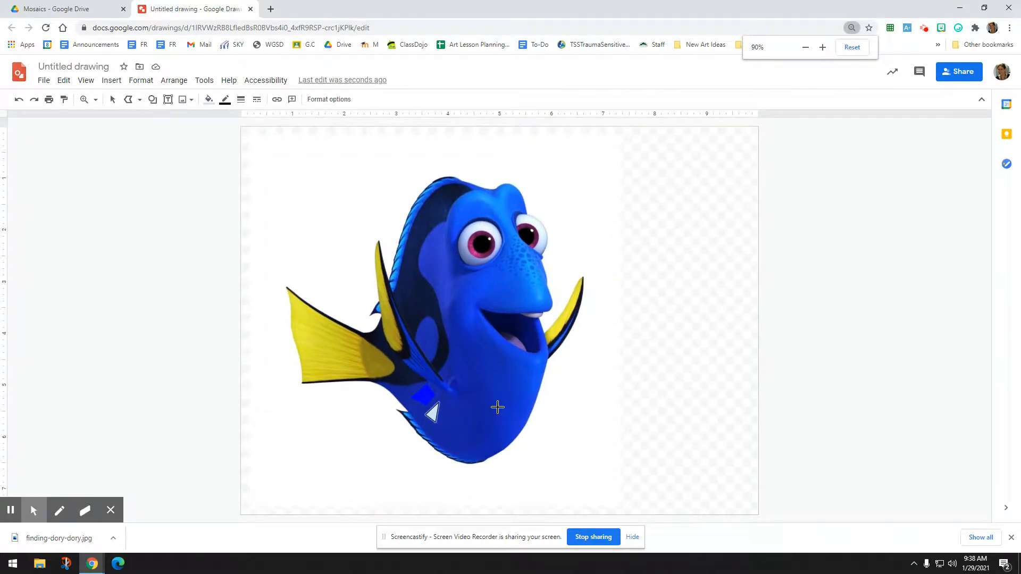
key("ctrl+minus")
key("ctrl+minus")
key("ctrl+minus")
key("ctrl+minus")
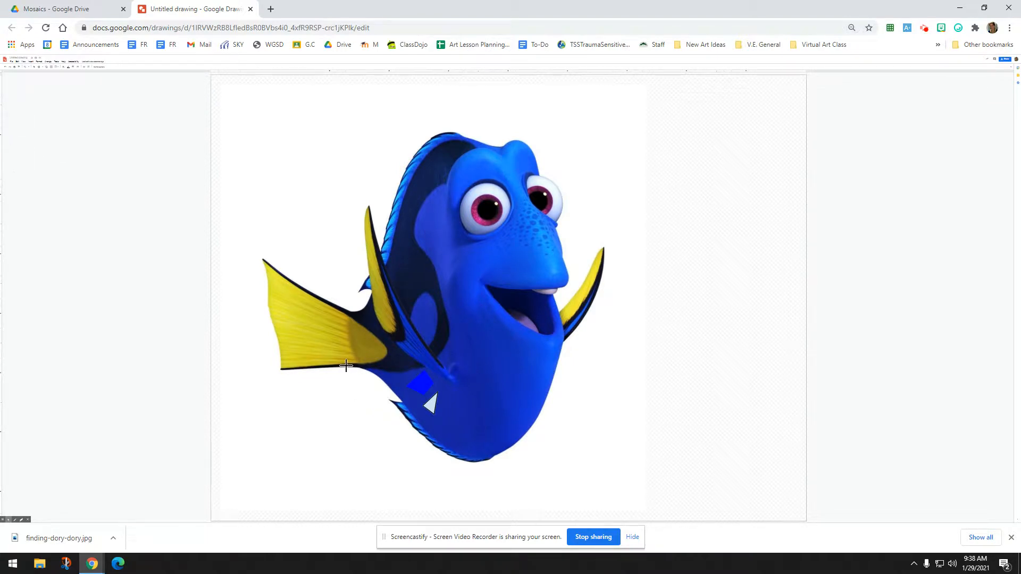
left_click(34, 67)
left_click_drag(429, 404, 428, 397)
scroll(314, 203, "up", 12)
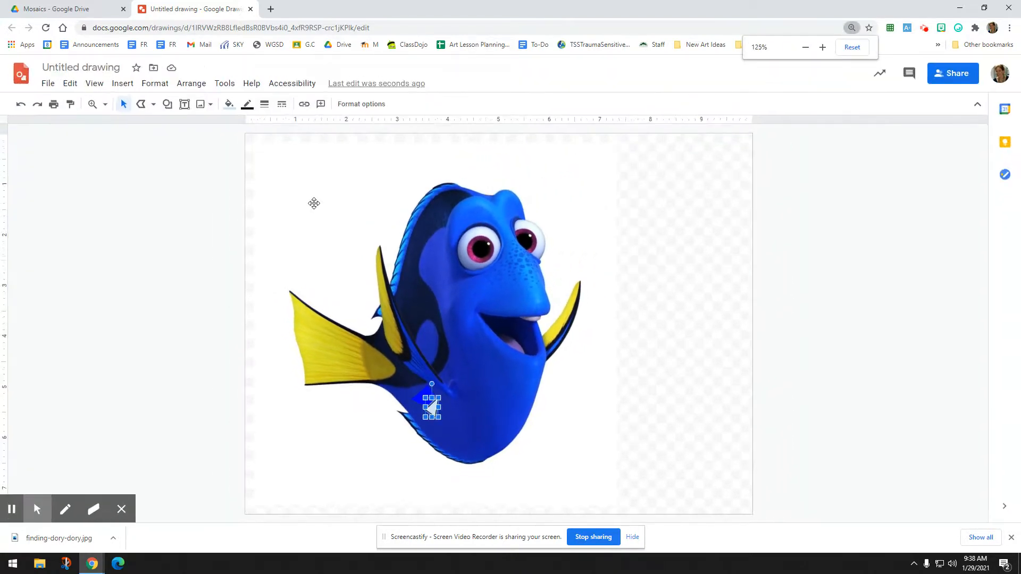
left_click(514, 458)
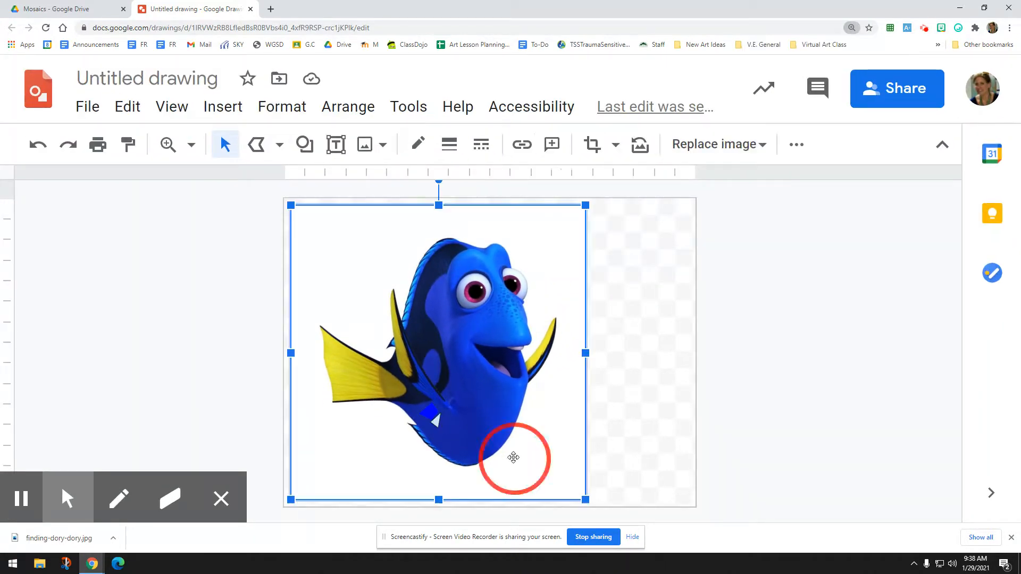
scroll(515, 462, "down", 5)
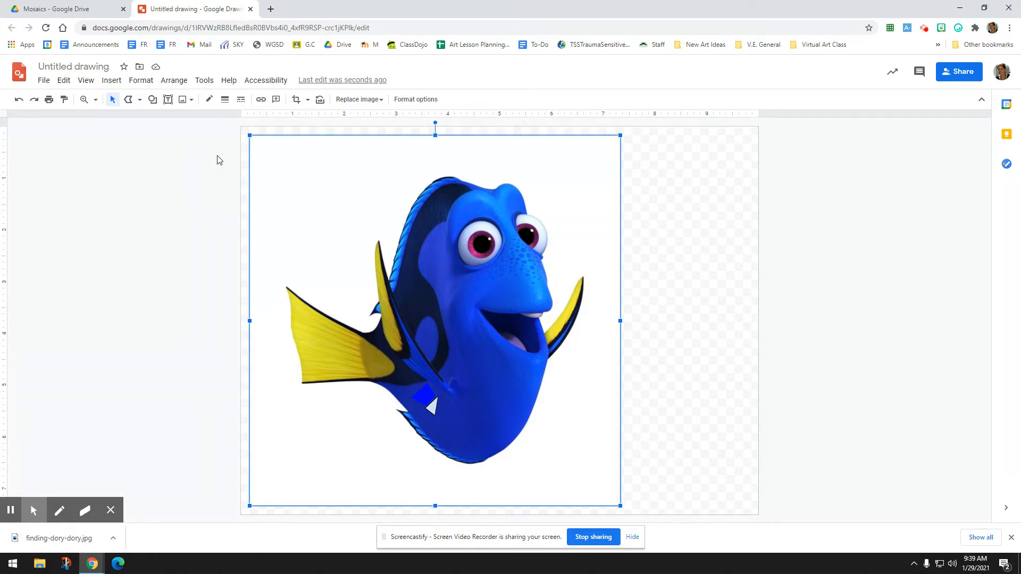
left_click(141, 104)
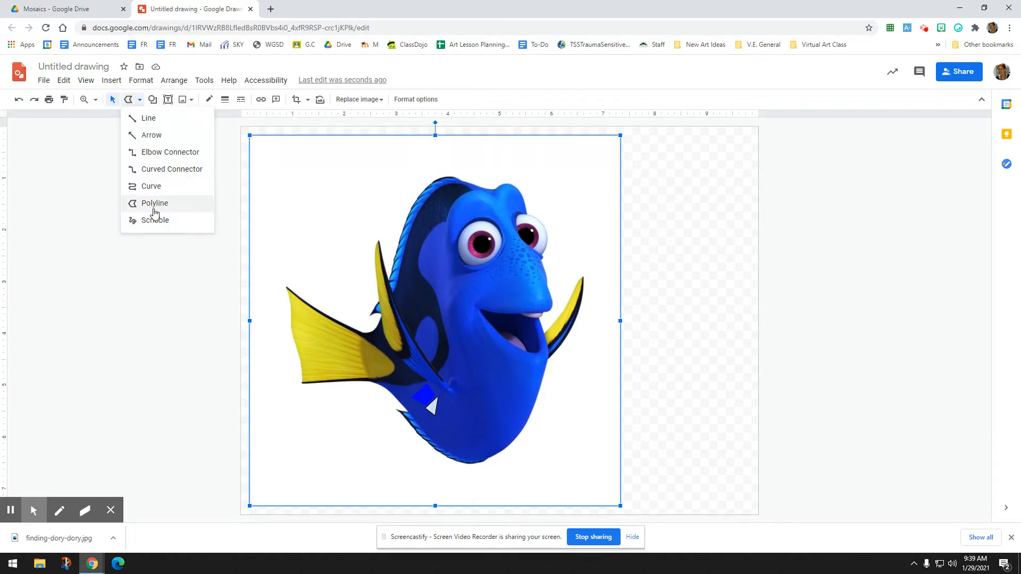
left_click(153, 209)
left_click(113, 102)
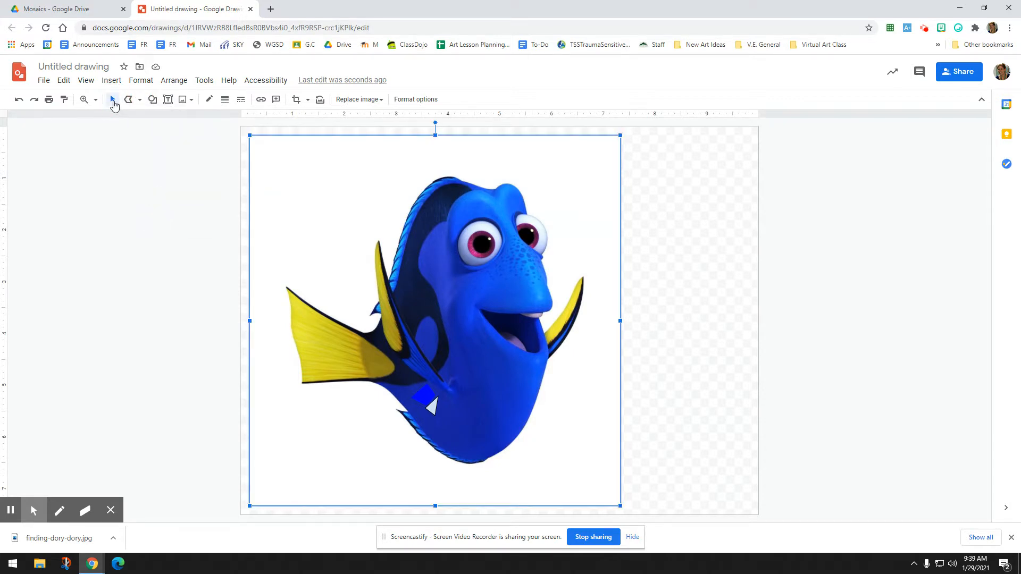
Move the small triangle slightly down and away from the blue tile, and fill it with cyan
left_click(434, 407)
left_click_drag(435, 406, 440, 418)
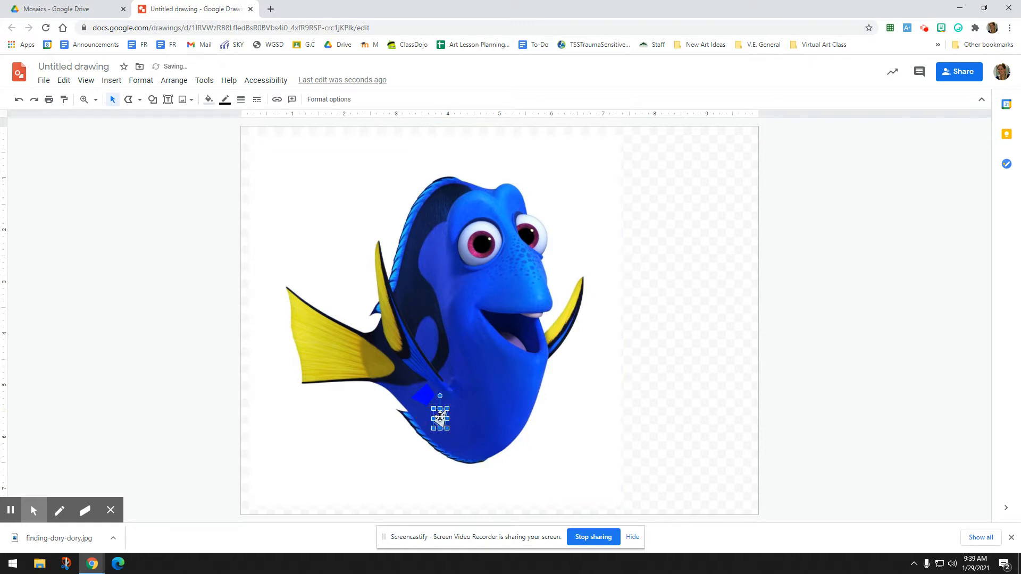
left_click(209, 100)
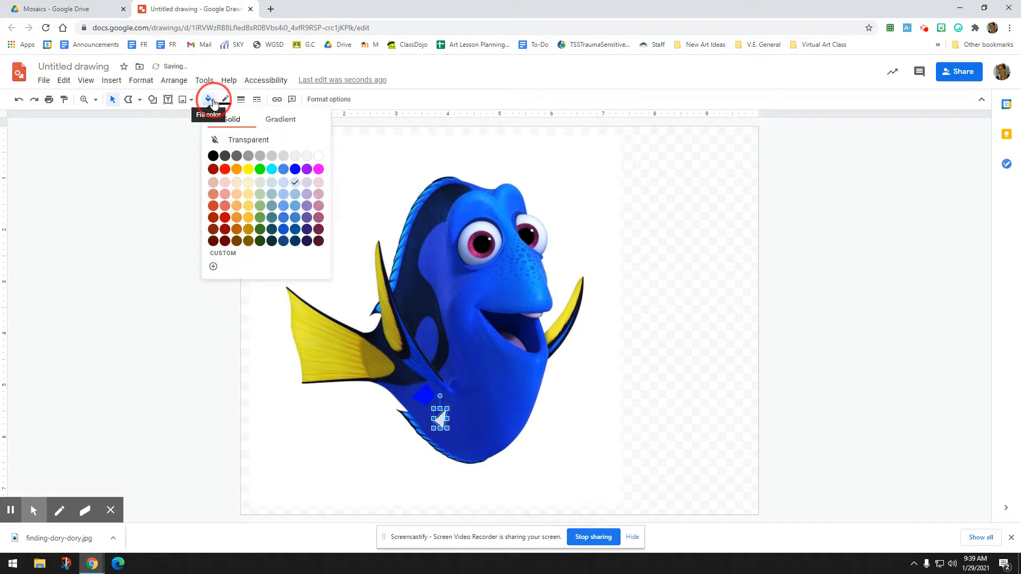
left_click(272, 170)
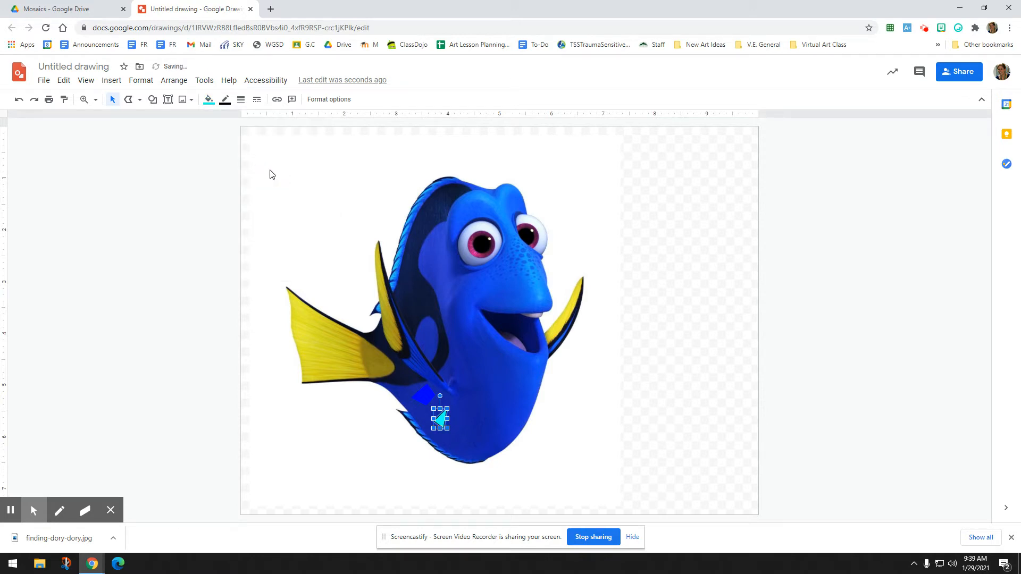
left_click(225, 100)
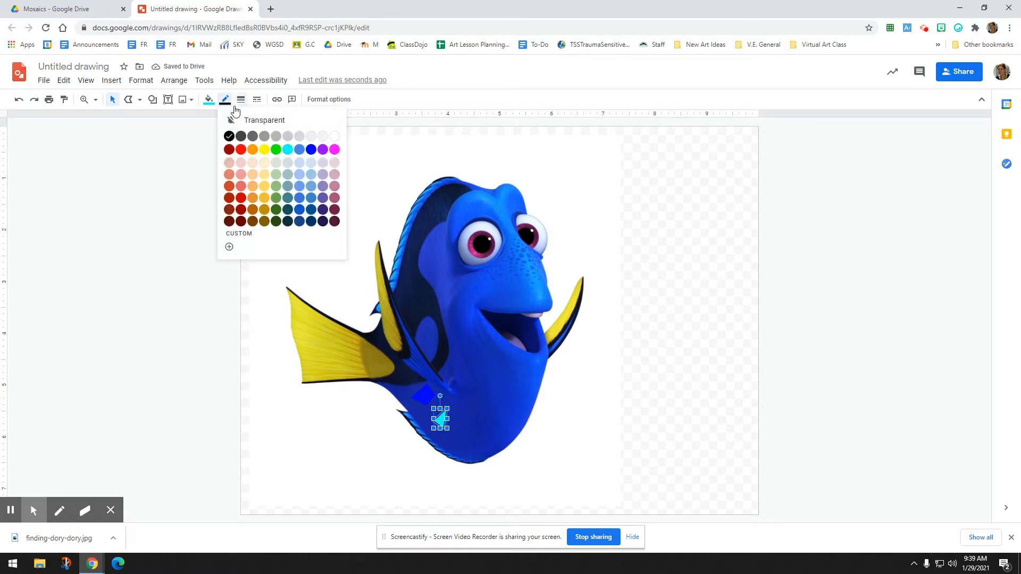
left_click(226, 100)
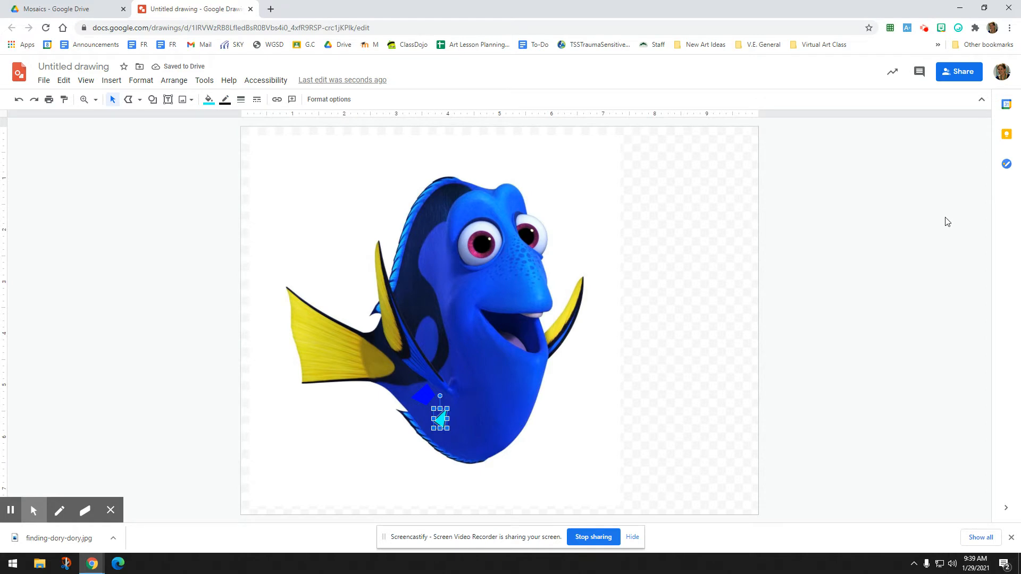
Rename the untitled drawing with the owner's last name followed by "Mosaic"
left_click(74, 66)
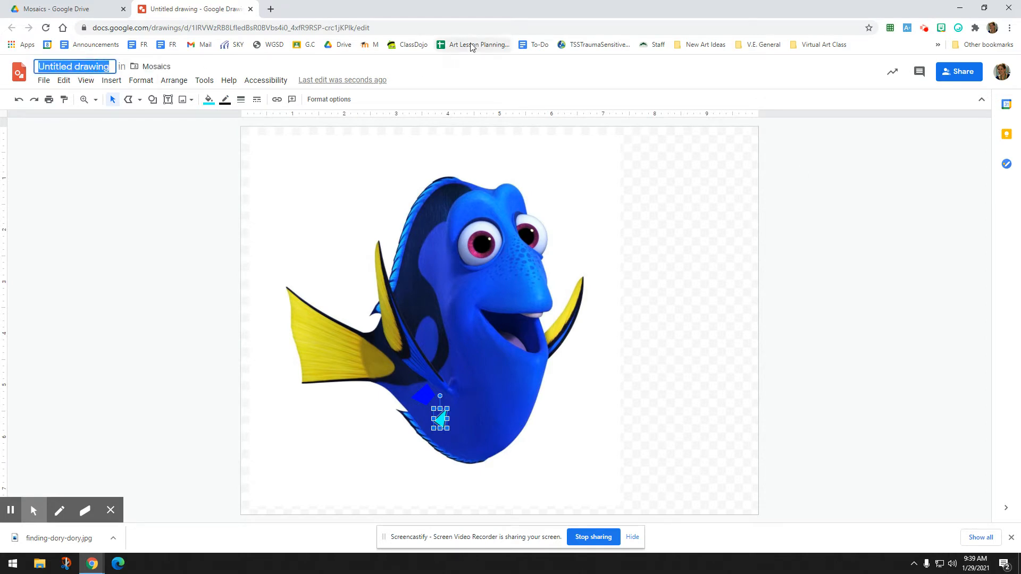
type("Berg")
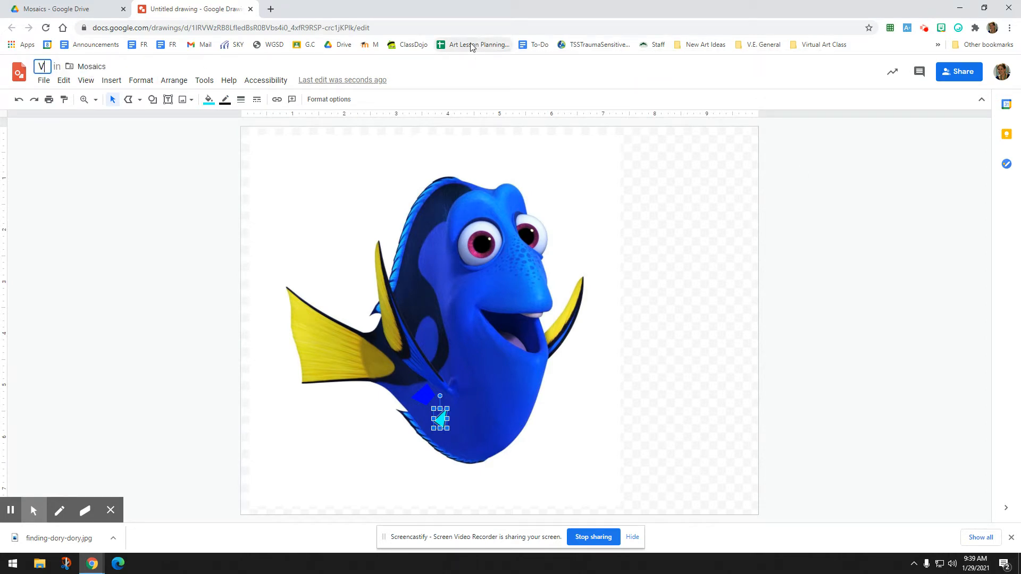
type("man")
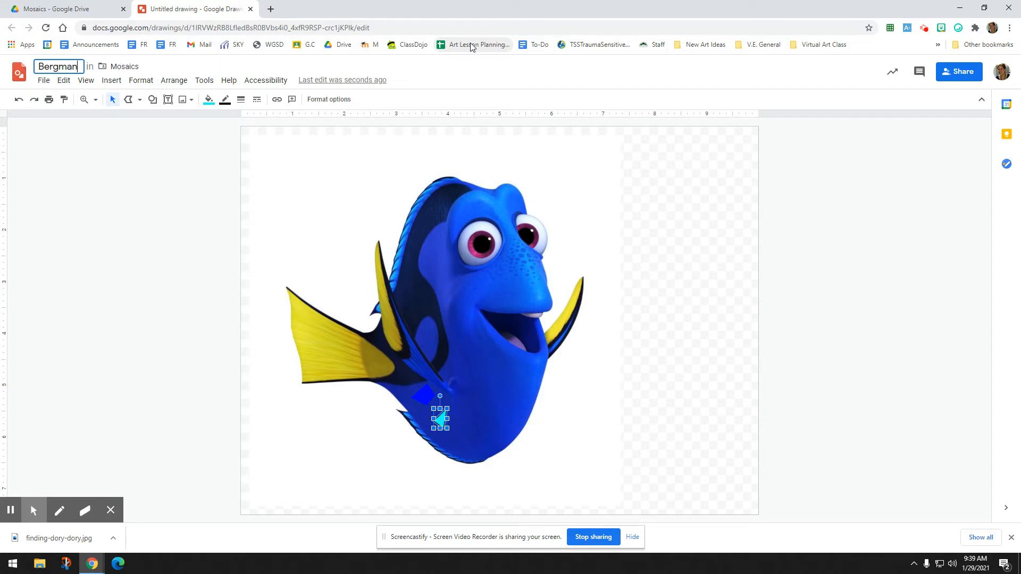
type(" Mosaic")
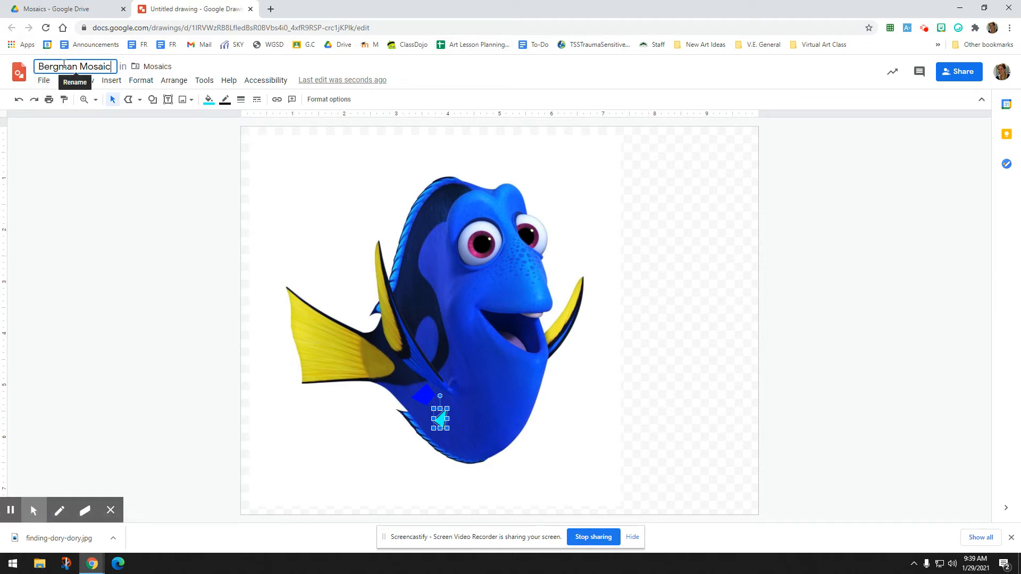
left_click(80, 67)
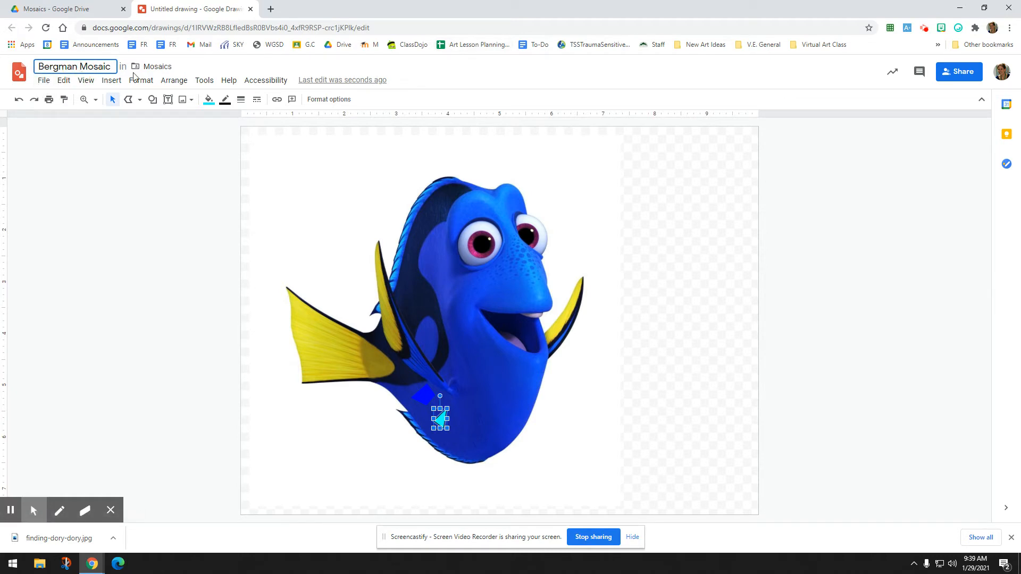